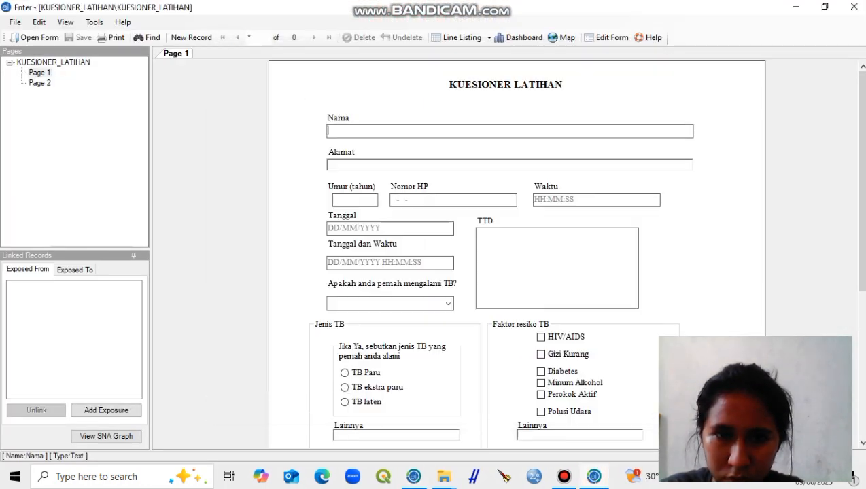
Step: Enter the respondent's name and address and set Umur to 21 in the first questionnaire record
text(Mei)
key(Tab)
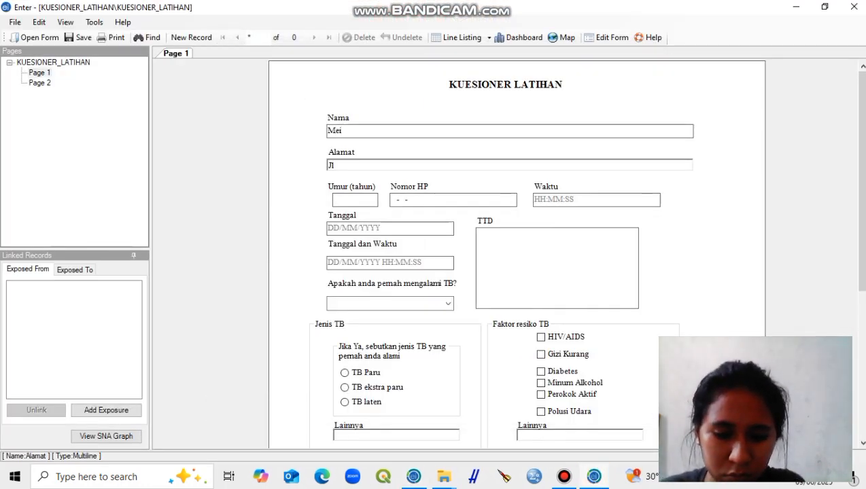
key(Tab)
text(21)
key(Tab)
Step: Try to enter the full phone number with a country-code prefix in the Nomor HP field
key(Home)
key(Delete)
key(Delete)
text(+)
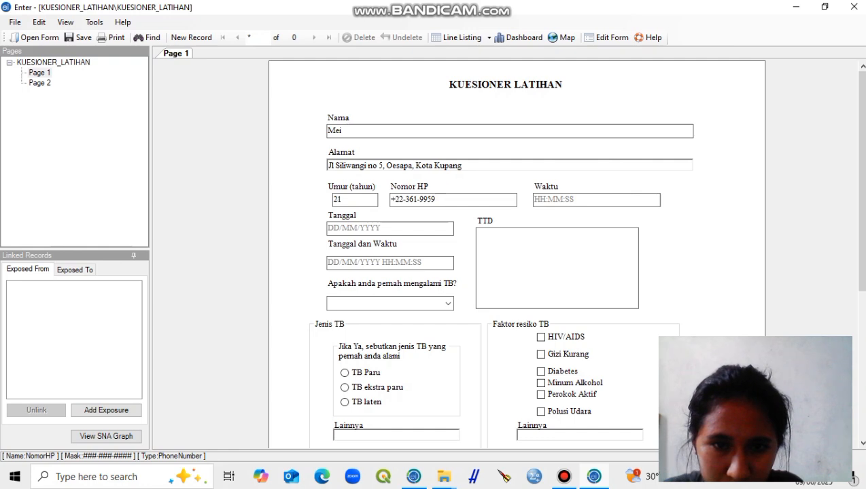
key(Tab)
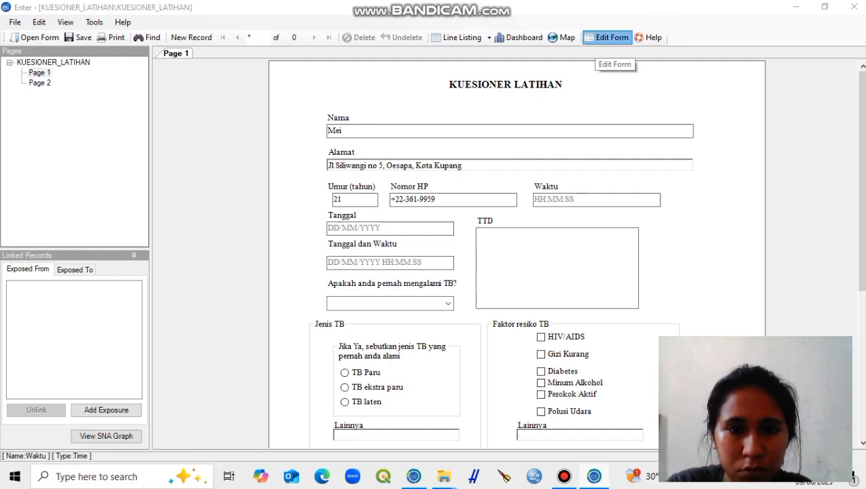
Step: Open the KUESIONER_LATIHAN form for editing in Form Designer
click(607, 37)
click(455, 284)
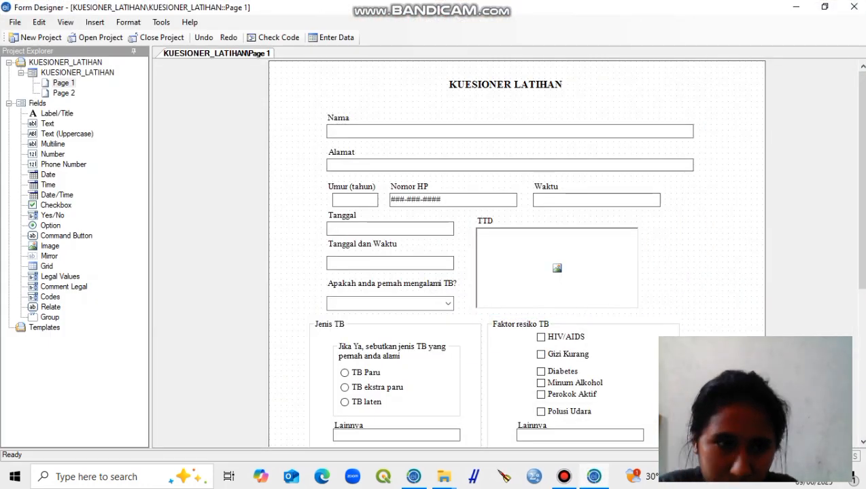
double_click(53, 154)
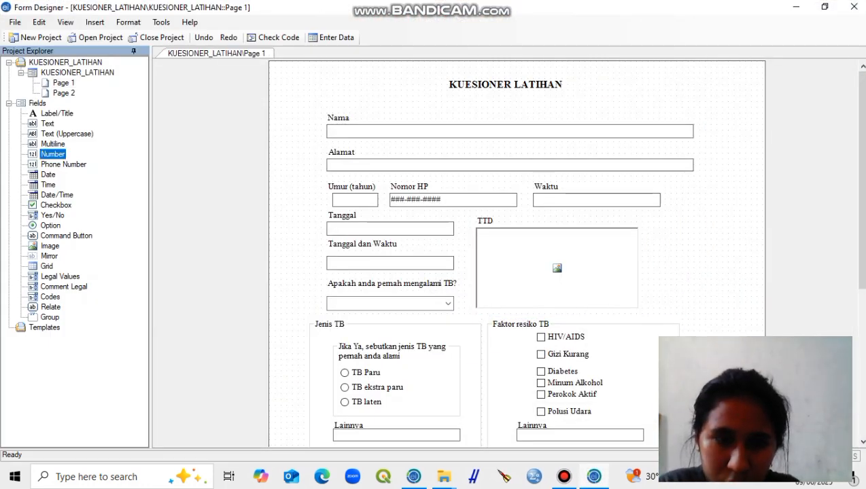
click(509, 311)
Step: Set the pattern of the Nomor HP phone number field to None
click(453, 199)
right_click(417, 184)
click(448, 279)
click(520, 226)
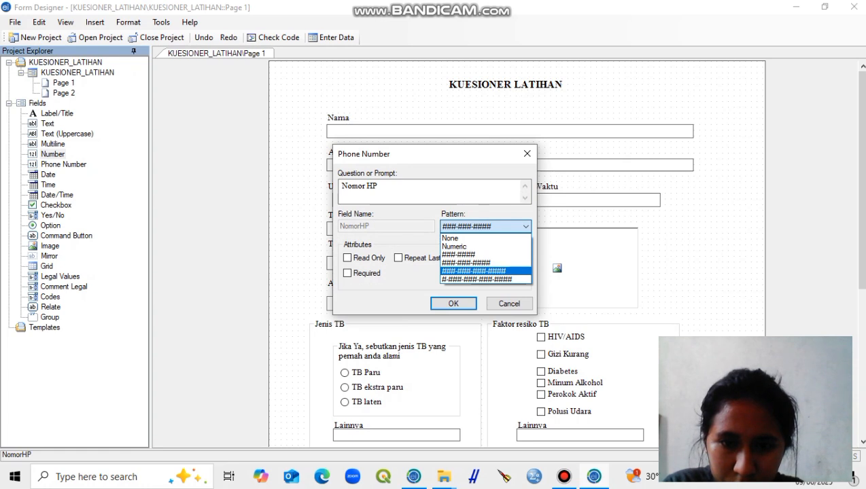
click(473, 271)
click(520, 226)
click(451, 239)
click(453, 304)
Step: Return to data entry and fill in the respondent's name, address, age 21 and phone number
click(333, 38)
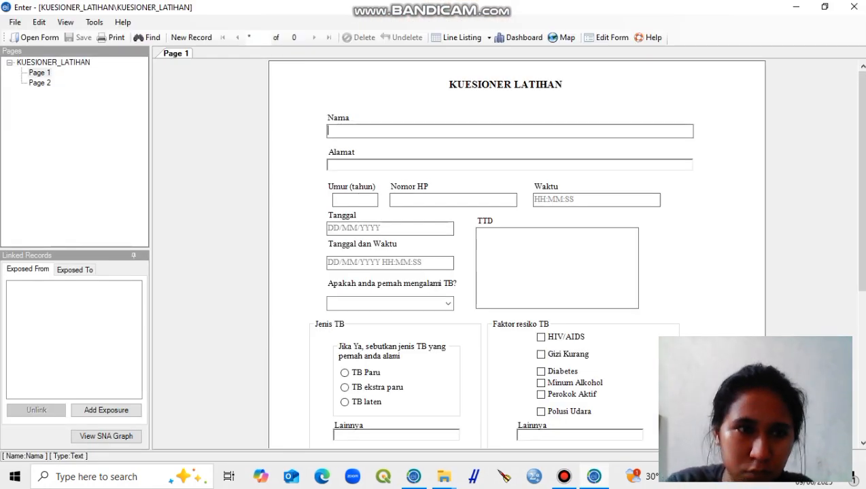
key(Tab)
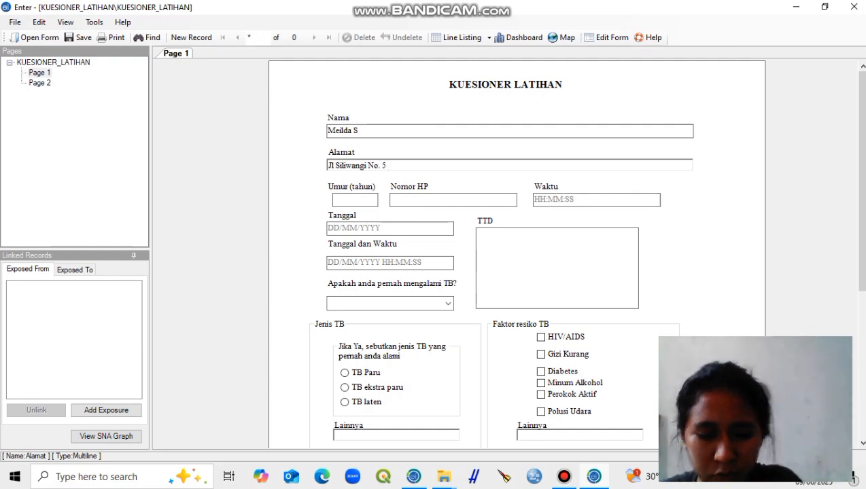
key(Tab)
text(21)
Step: Set Waktu to 11:02:01 and Tanggal to 06/06/2025
key(Tab)
key(Tab)
text(01)
key(Tab)
key(shift+Tab)
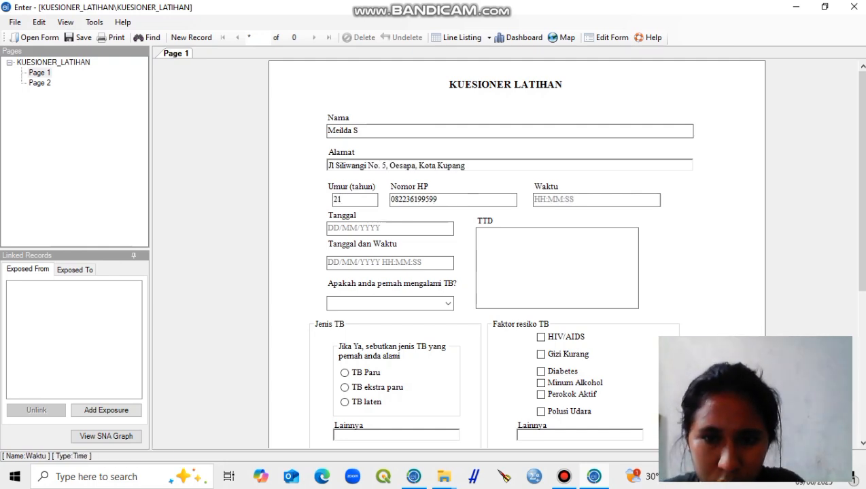
text(11:02:01)
Step: Set Tanggal dan Waktu to 09/06/2025 11:02:01
key(Tab)
text(06/06/2025)
key(Tab)
text(09/06/2025)
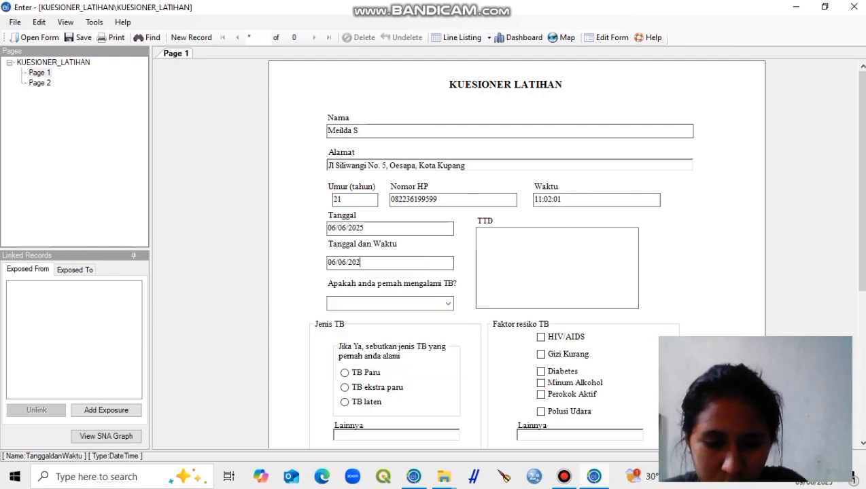
Step: Answer Yes to having had TB and choose TB Paru as the type
key(Tab)
click(375, 263)
key(BackSpace)
key(BackSpace)
key(BackSpace)
key(BackSpace)
key(BackSpace)
key(BackSpace)
key(BackSpace)
key(BackSpace)
text(11:02:01)
click(557, 268)
click(155, 116)
double_click(150, 130)
click(68, 232)
click(420, 24)
Step: Mark Minum Alkohol and Perokok Aktif as the TB risk factors
key(Tab)
key(y)
scroll(516, 271, down, 1)
click(345, 327)
key(Tab)
scroll(516, 272, down, 1)
Step: Set Pekerjaan to Lainnya
key(Tab)
key(Tab)
key(Tab)
key(Tab)
key(space)
key(Tab)
key(space)
key(Tab)
key(Tab)
key(Tab)
key(l)
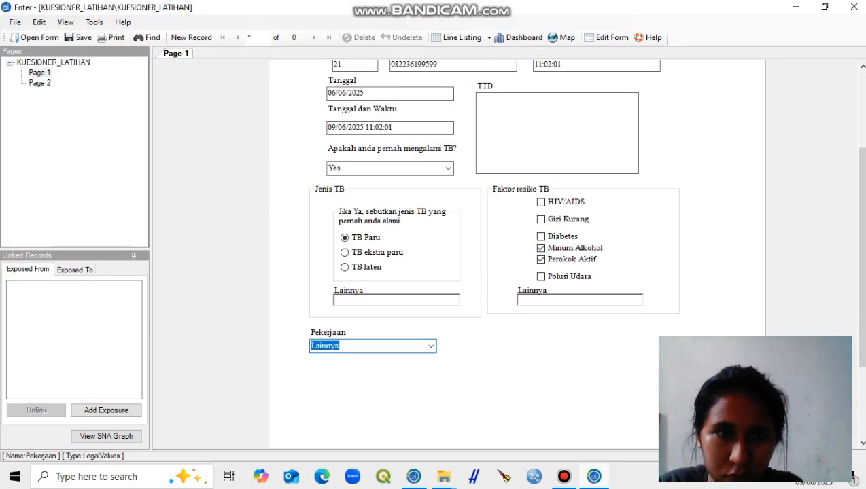
Step: Start a new record and fill in the second respondent's name, address, age 22 and phone number
click(199, 39)
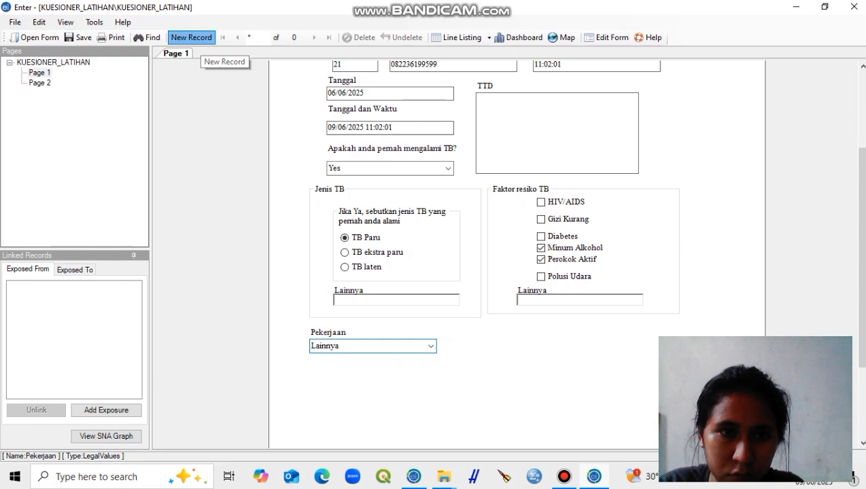
text(g)
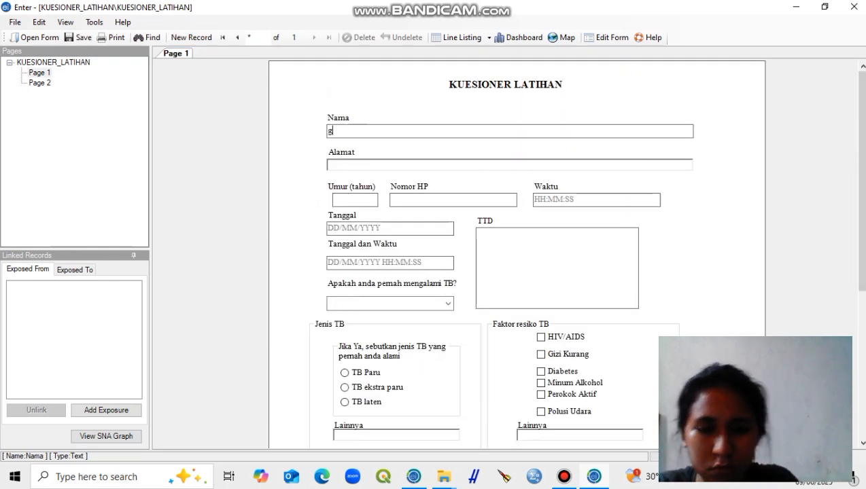
text(erald)
key(Tab)
text(oesapa selatan)
key(Tab)
text(22)
key(Tab)
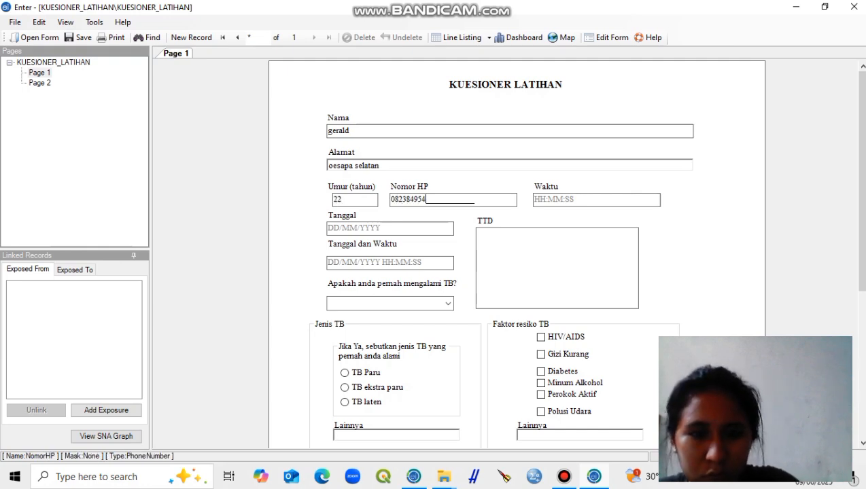
Step: Set Waktu to 11:22:33, Tanggal to 04/12/2025 and Tanggal dan Waktu to 04/12/2025 11:22:33, and save by starting another new record
key(Tab)
text(11:22:33)
key(Tab)
text(04/12/2025)
key(Tab)
text(04/12/2025 11:22)
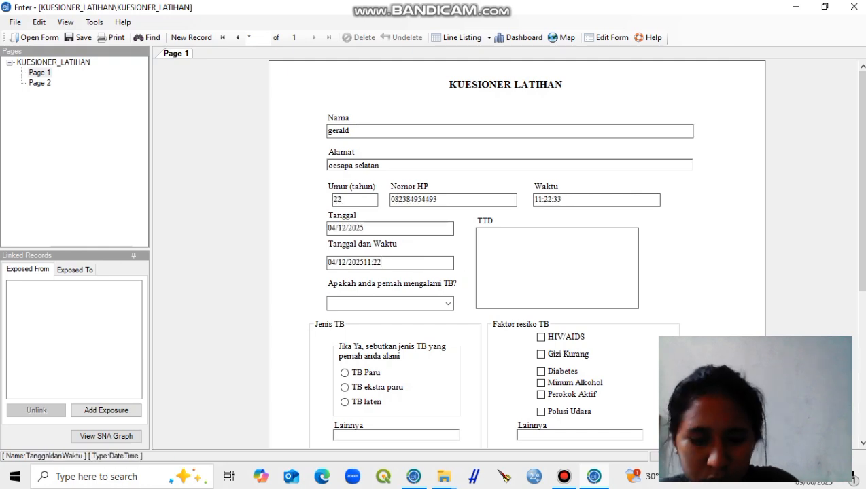
click(191, 37)
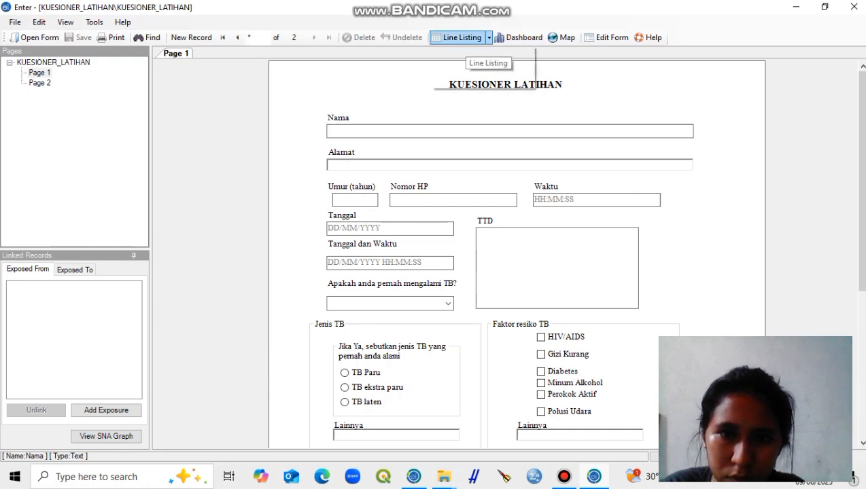
Step: Open the interactive line listing of the records and examine its variables, display and data filter settings
click(488, 38)
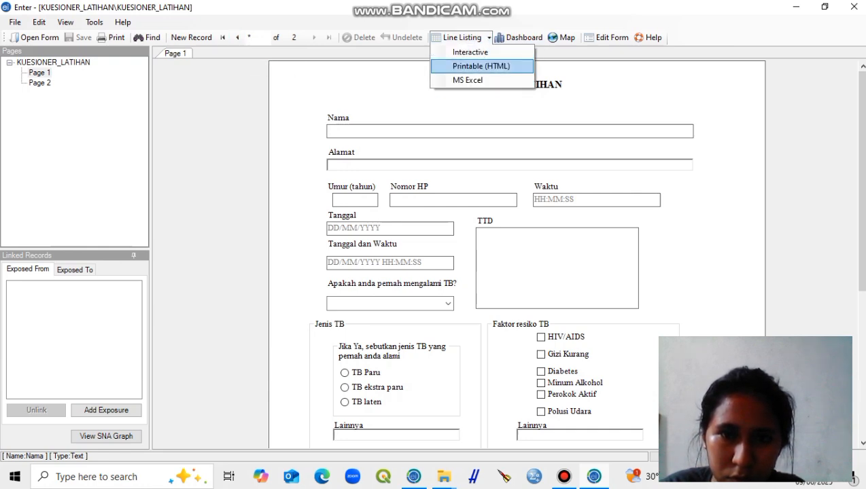
click(469, 37)
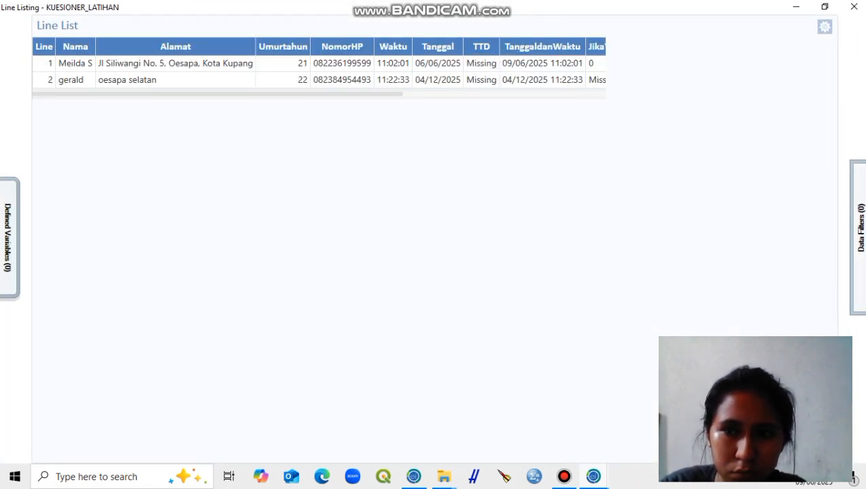
click(825, 26)
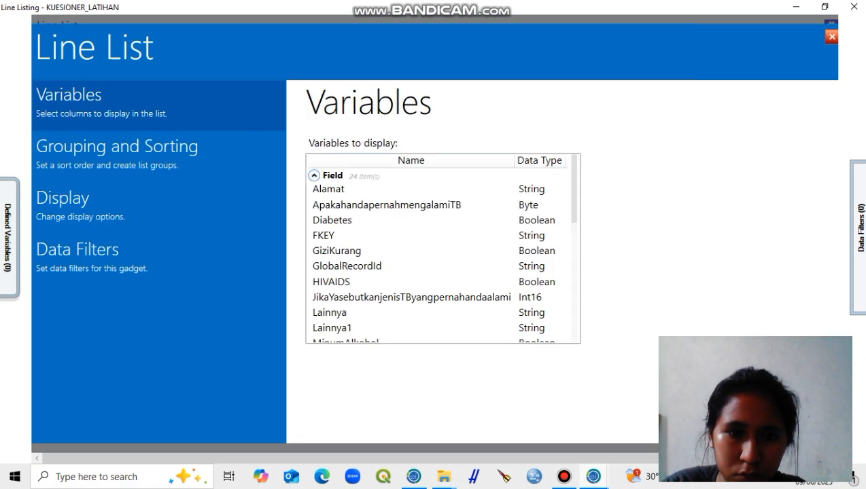
click(158, 209)
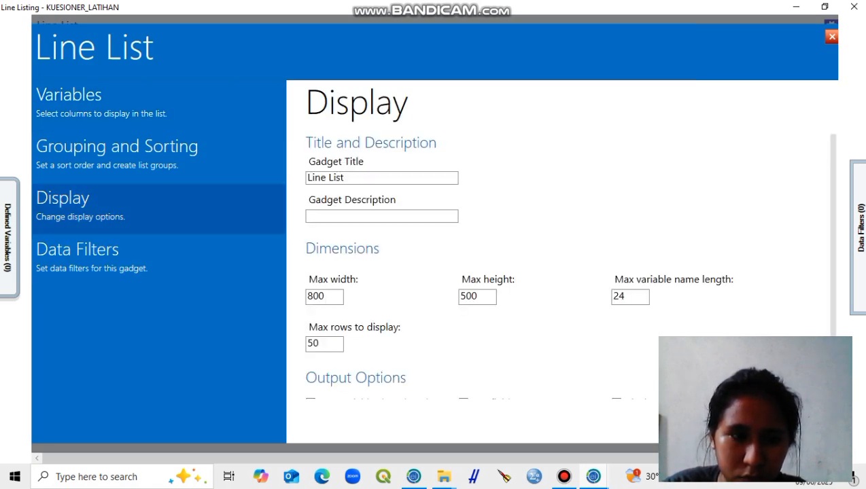
click(158, 258)
click(158, 106)
click(158, 209)
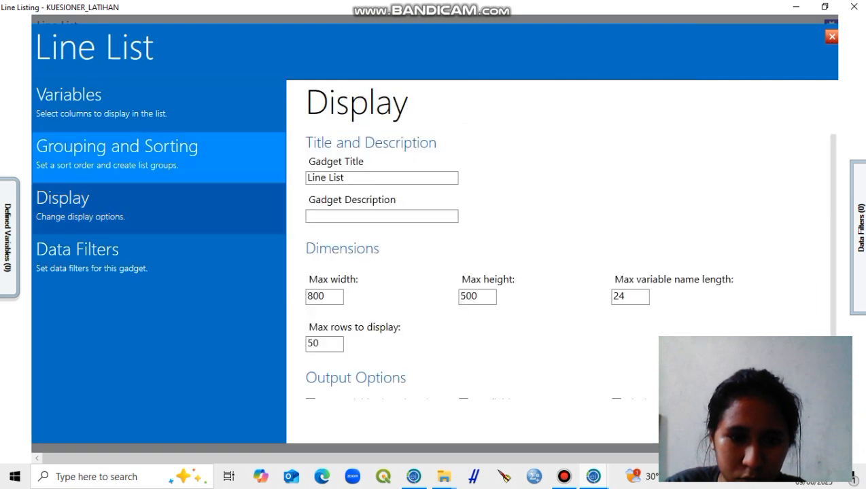
scroll(560, 285, down, 1)
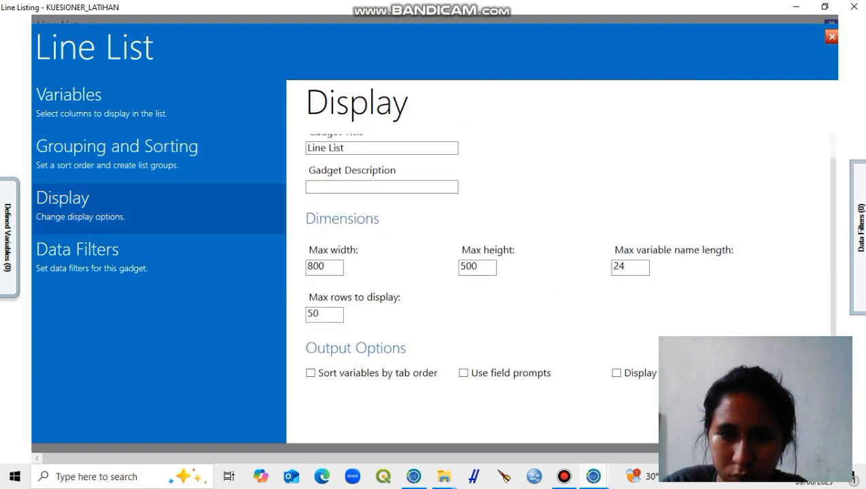
scroll(568, 259, down, 1)
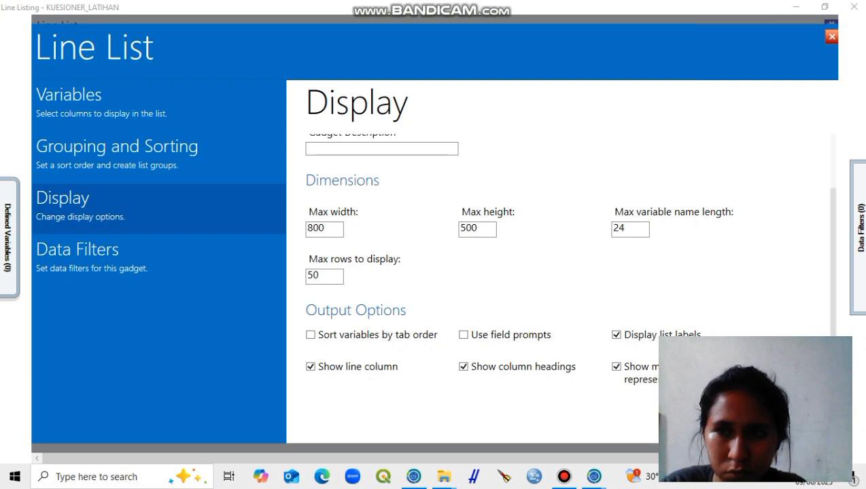
click(831, 37)
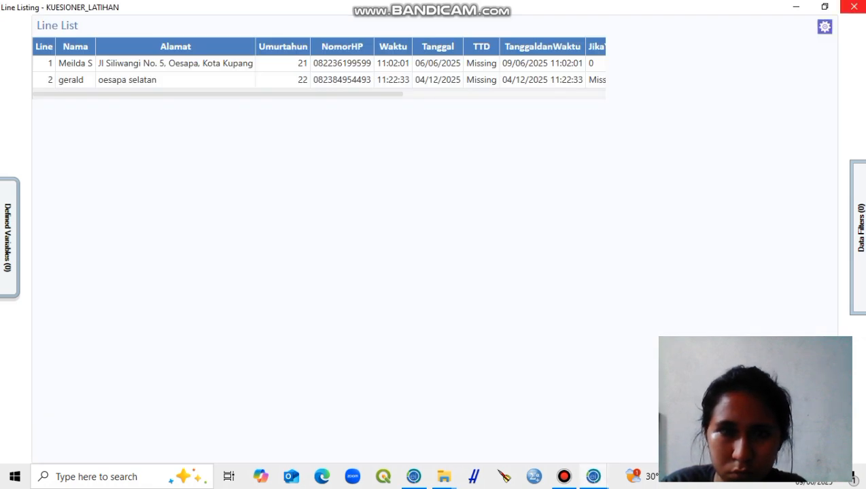
click(853, 6)
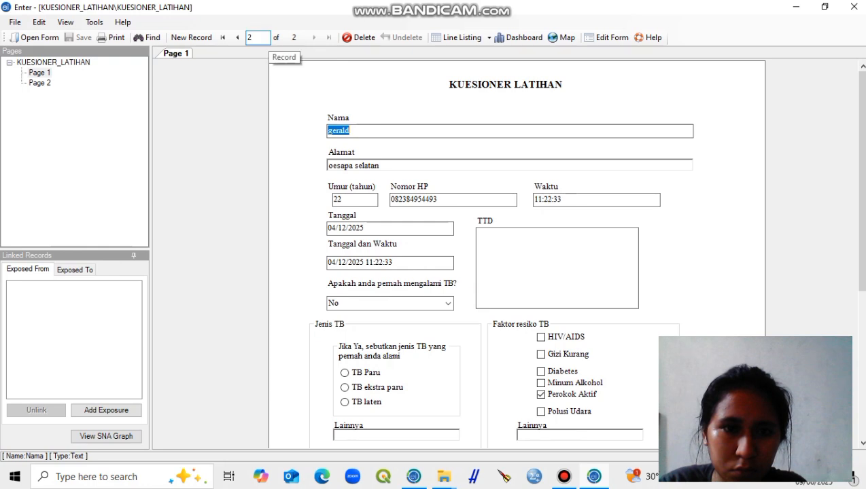
Step: Mark the first record as deleted and undelete it
click(237, 37)
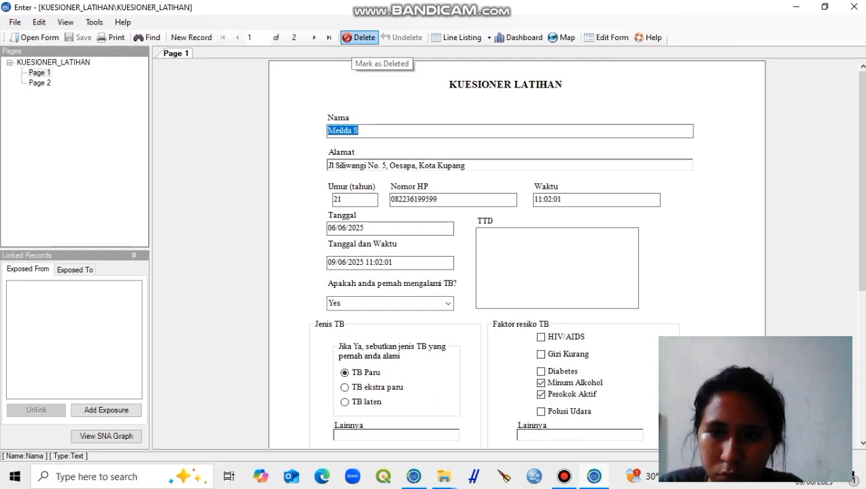
click(360, 37)
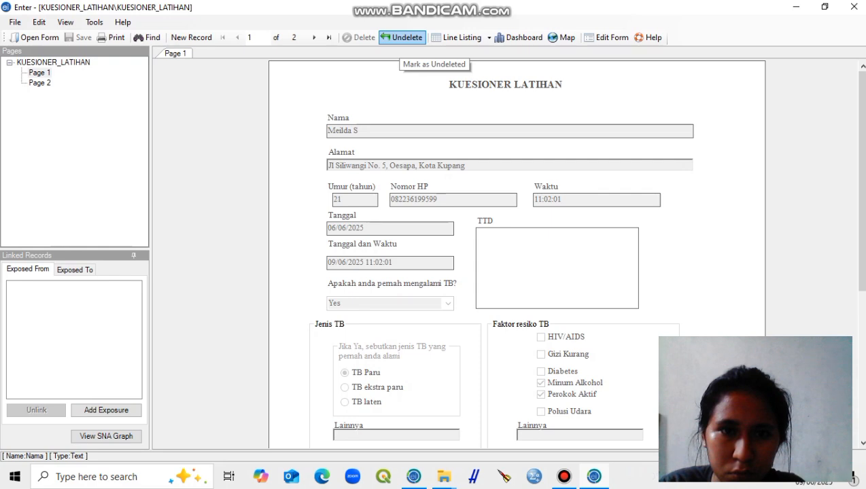
click(406, 37)
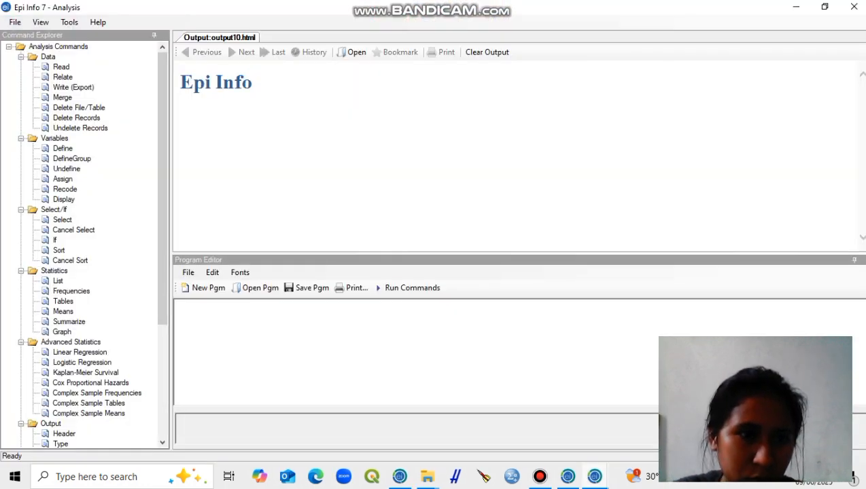
Step: In the Epi Info 7 Analysis module, read the KUESIONER_PENELITIAN form from the KUESIONERPENELITIAN project
click(61, 67)
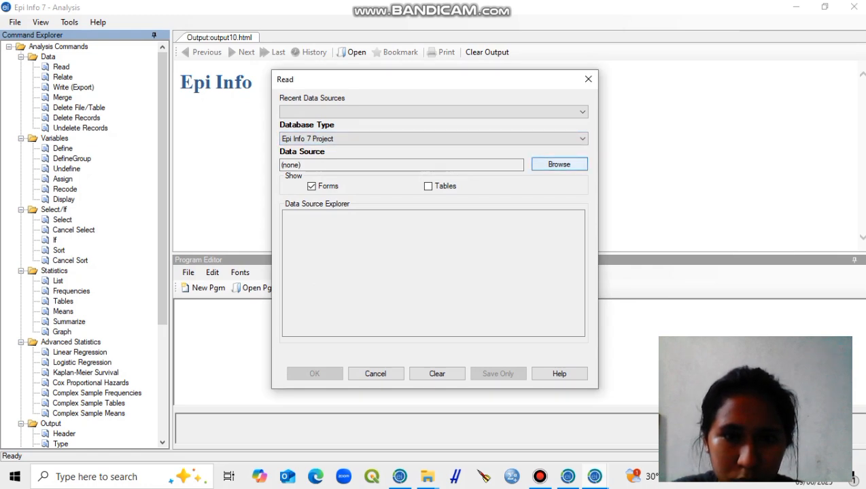
click(558, 164)
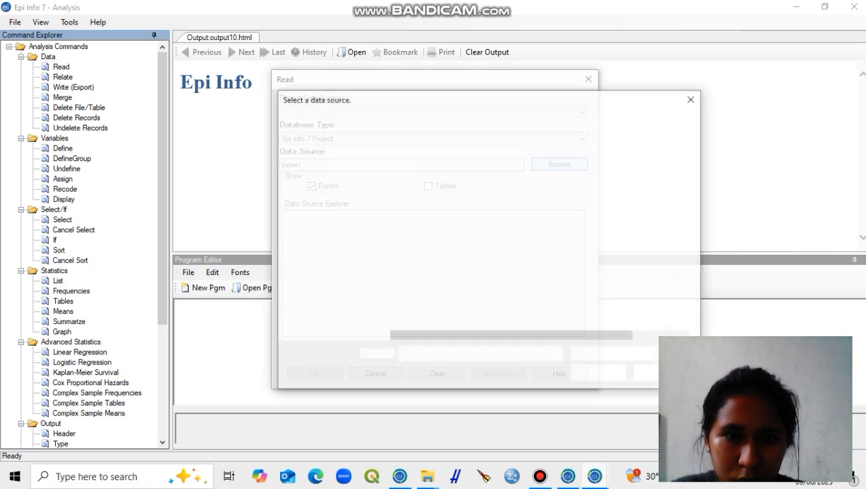
click(337, 159)
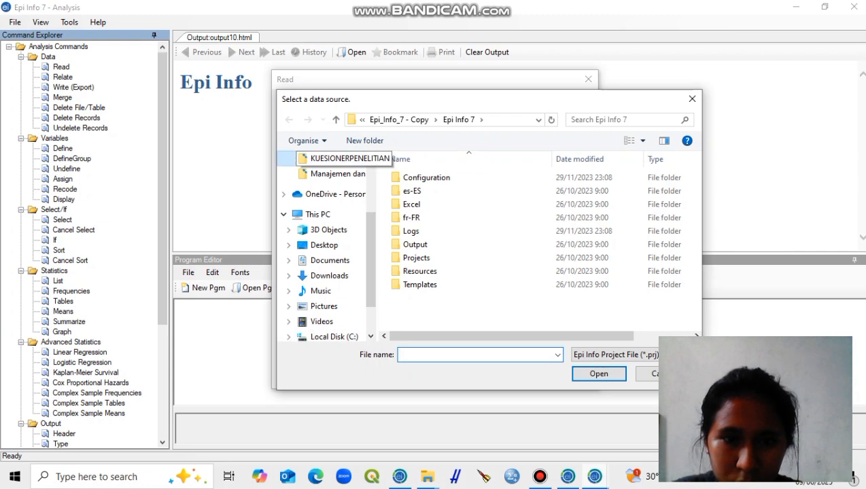
click(447, 177)
click(598, 374)
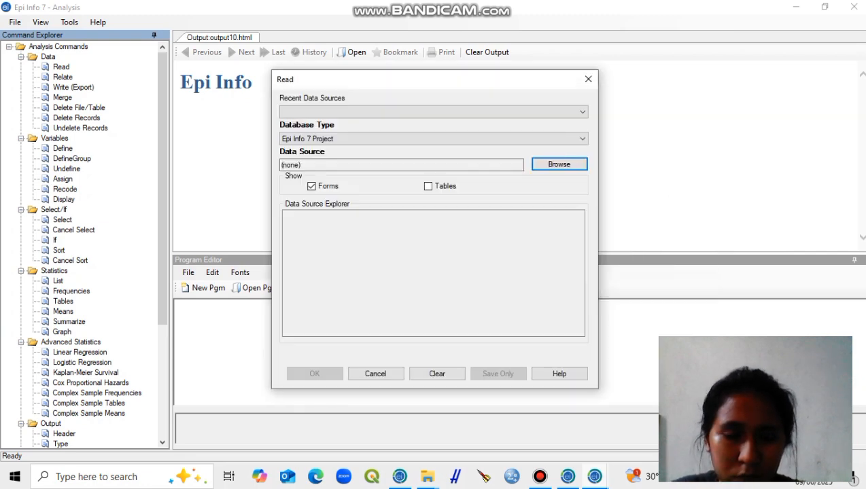
click(329, 229)
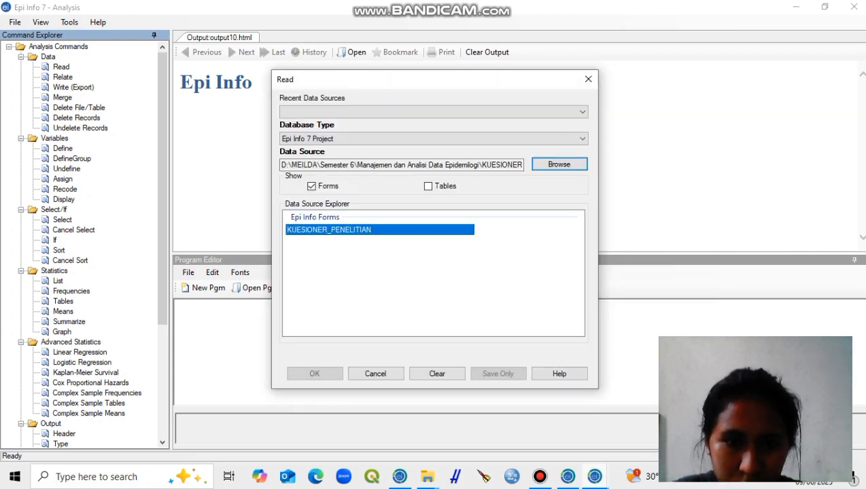
click(314, 374)
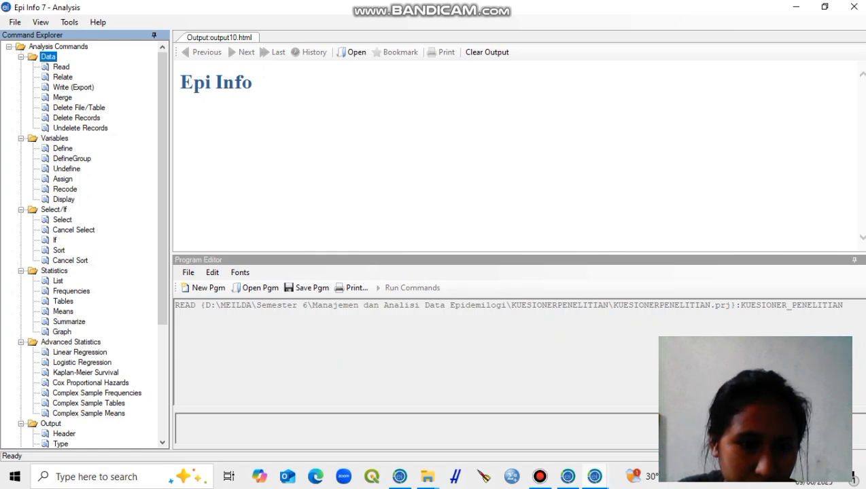
Step: List the Pekerjaan variable in grid mode, view the line list and close it
click(58, 281)
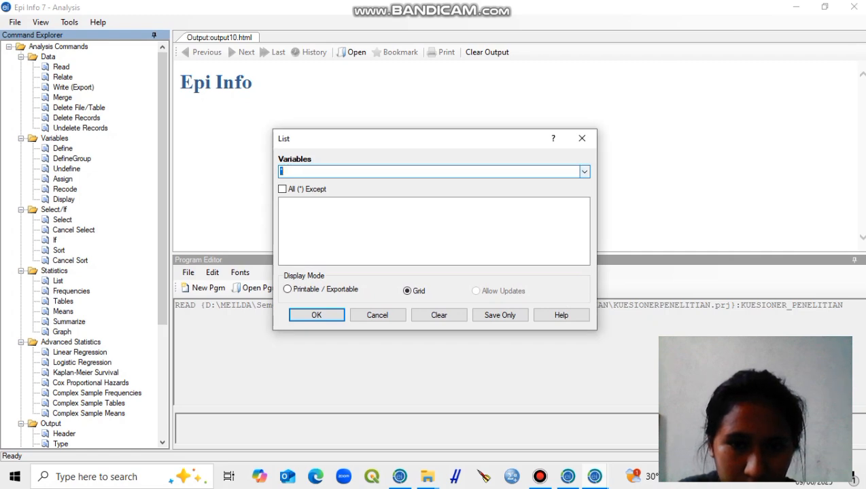
click(584, 172)
drag(584, 207, 585, 362)
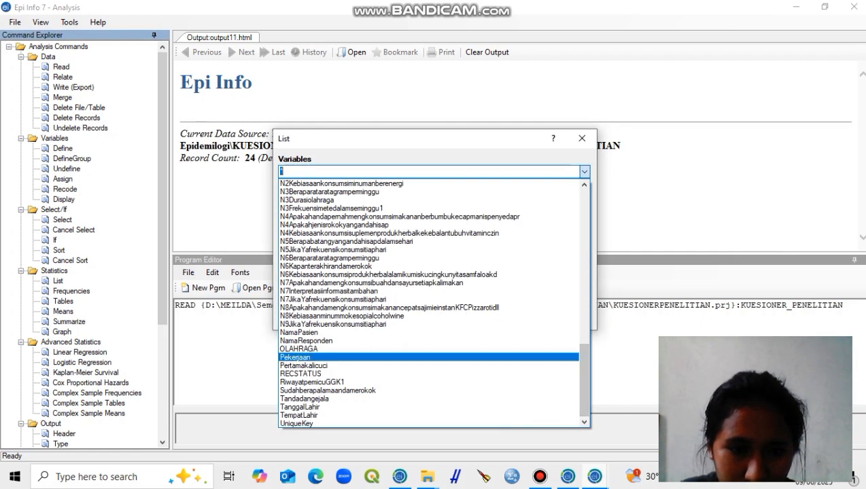
click(295, 357)
click(315, 314)
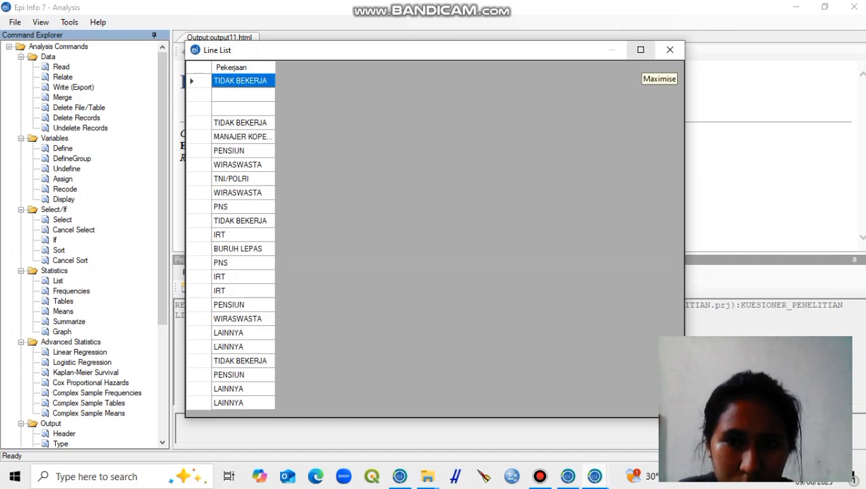
click(669, 50)
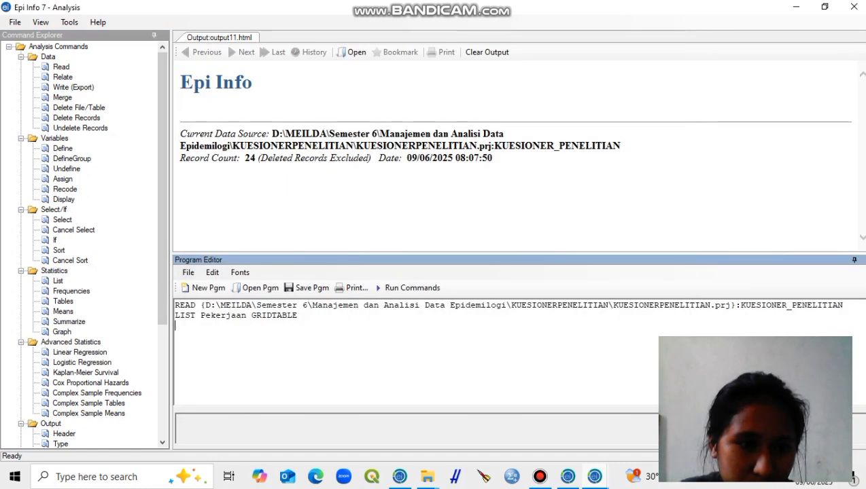
Step: Set up a second listing of all variables except FirstSaveLogonName, FirstSaveTime and fMinummokealkoholik
click(58, 280)
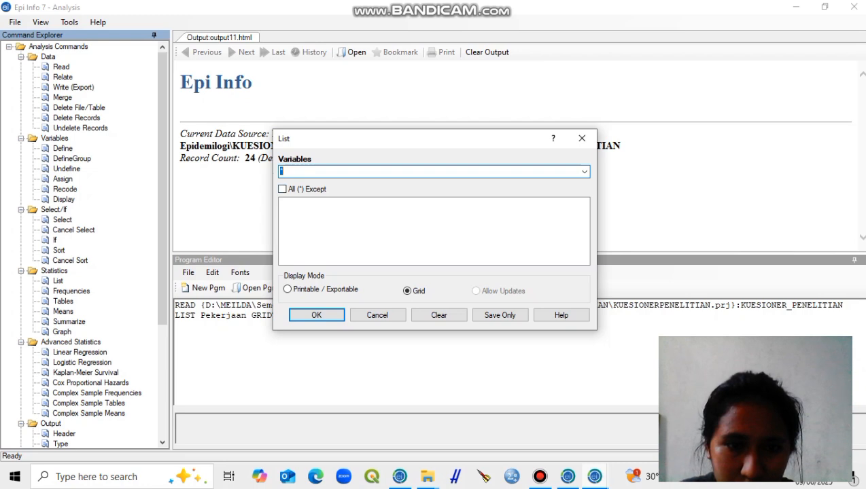
click(583, 171)
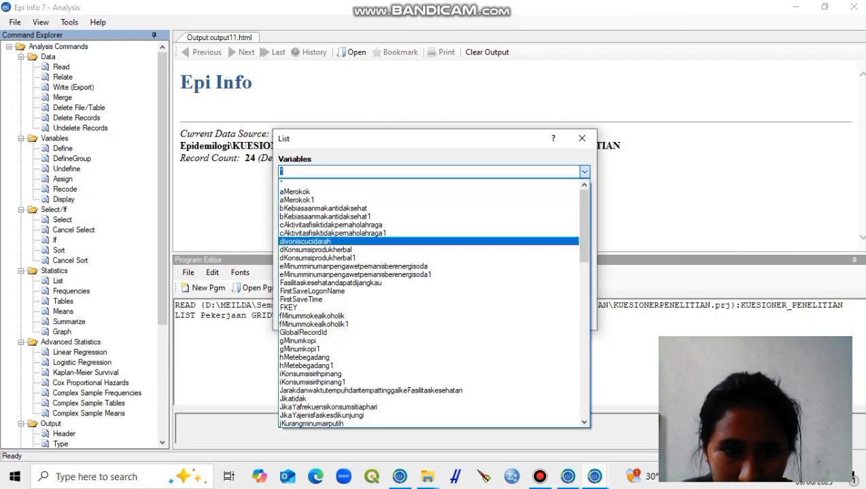
click(312, 291)
click(584, 171)
click(305, 290)
click(584, 171)
click(314, 299)
Step: Add RECSTATUS, UniqueKey and GlobalRecordId to the variables excluded from the listing
click(584, 171)
drag(585, 233, 584, 386)
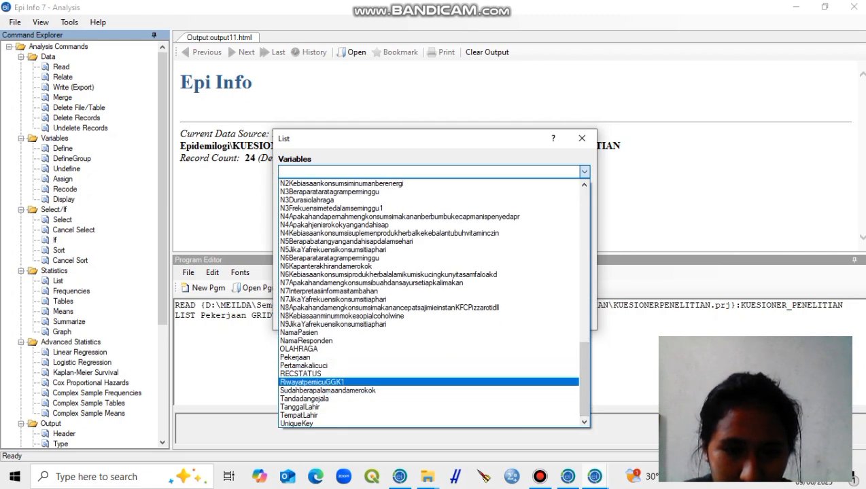
click(303, 372)
click(584, 171)
drag(585, 231, 584, 408)
click(299, 415)
click(583, 171)
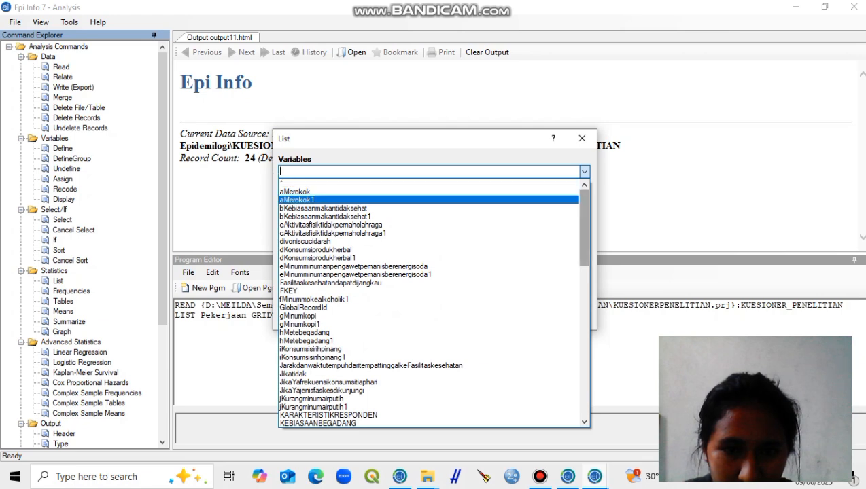
scroll(326, 265, down, 1)
click(304, 291)
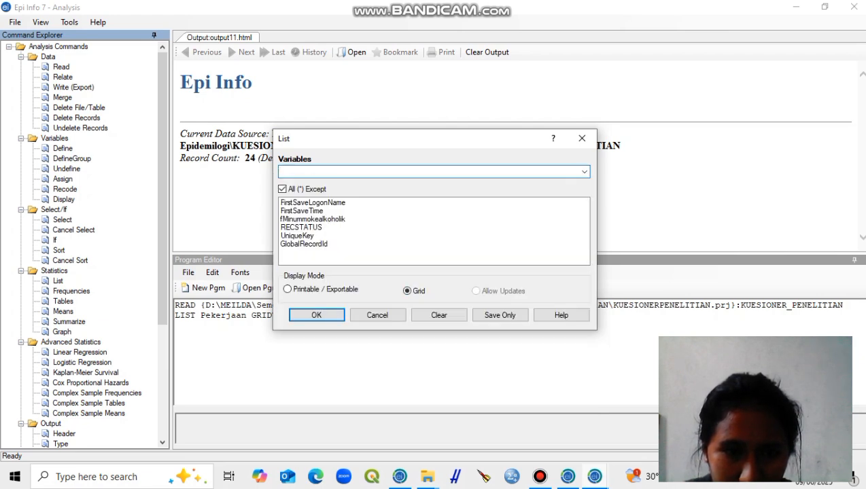
Step: Remove fMinummokealkoholik from the excluded variables, run the grid listing, and view the line list at full size before closing it
click(306, 219)
click(584, 172)
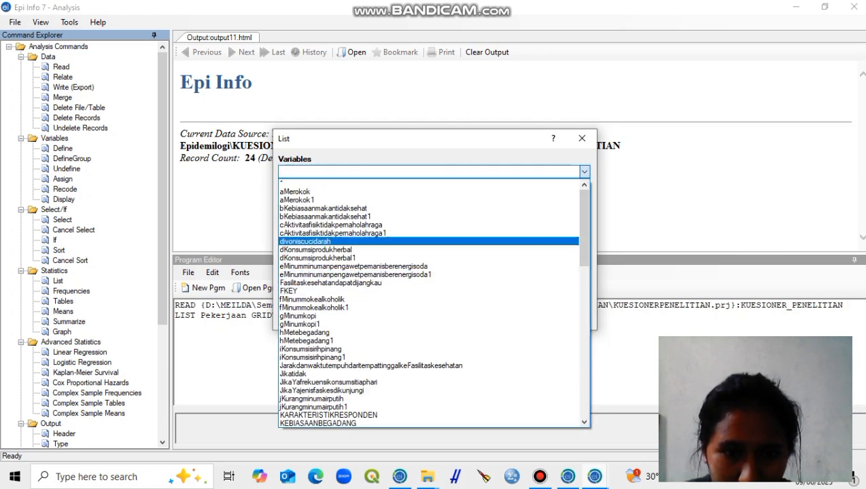
click(583, 171)
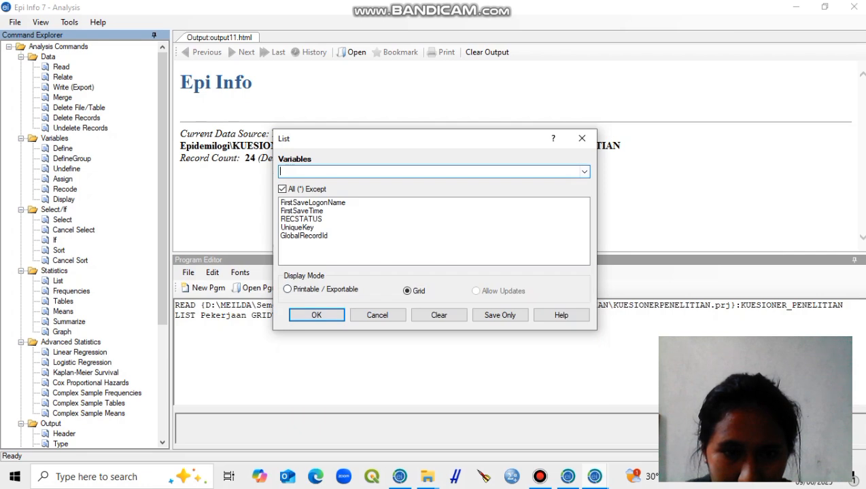
click(317, 314)
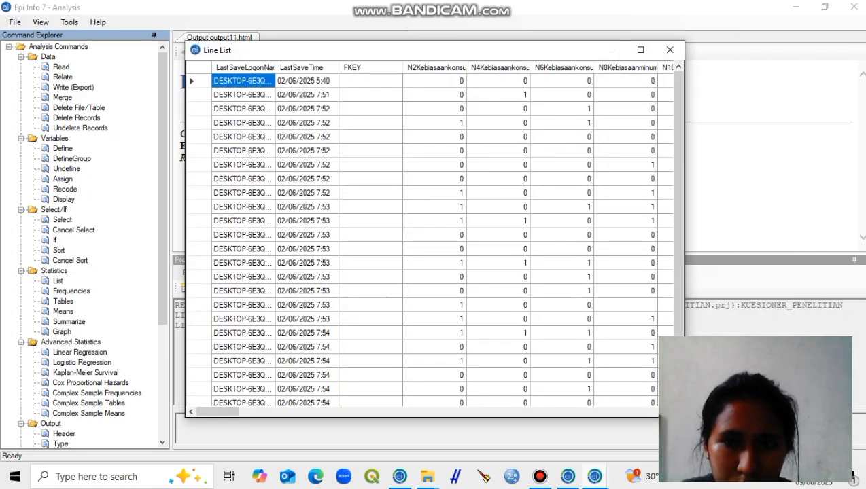
click(640, 50)
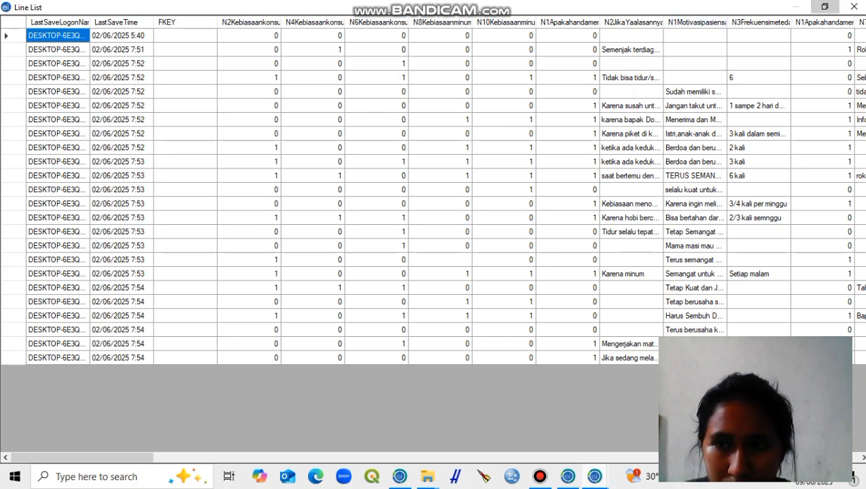
click(824, 6)
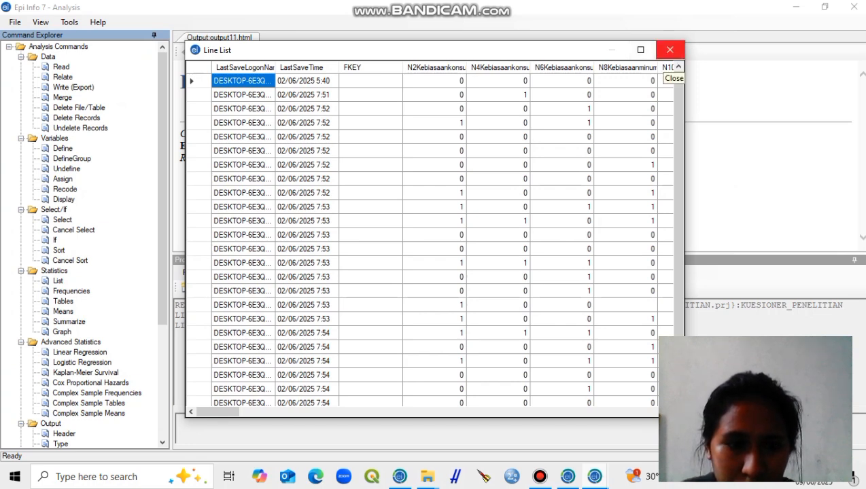
click(669, 50)
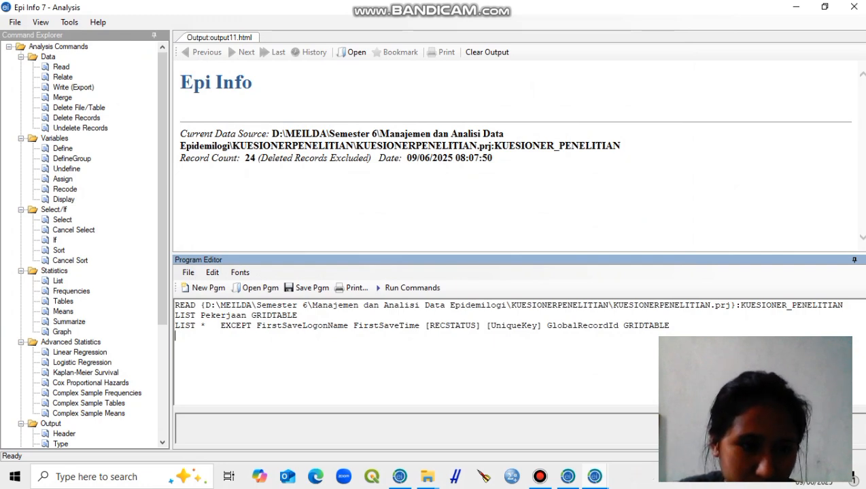
Step: Run a frequency analysis of the N1Apakahandamerokok variable
click(71, 291)
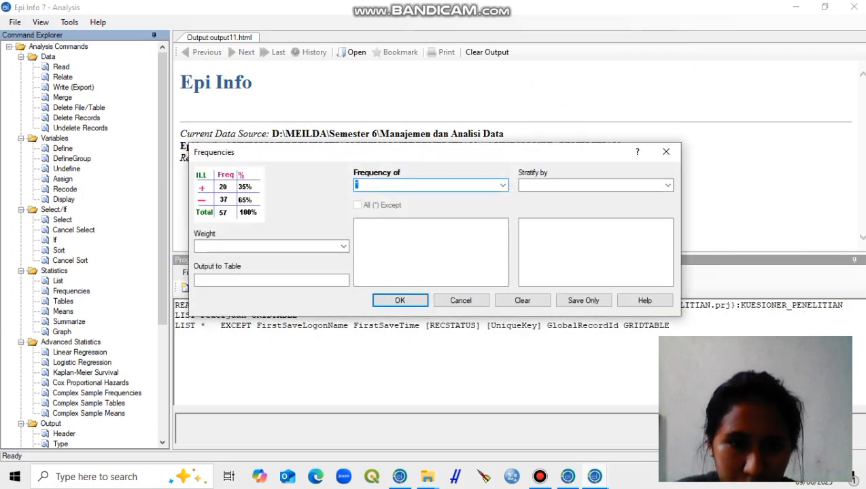
click(503, 185)
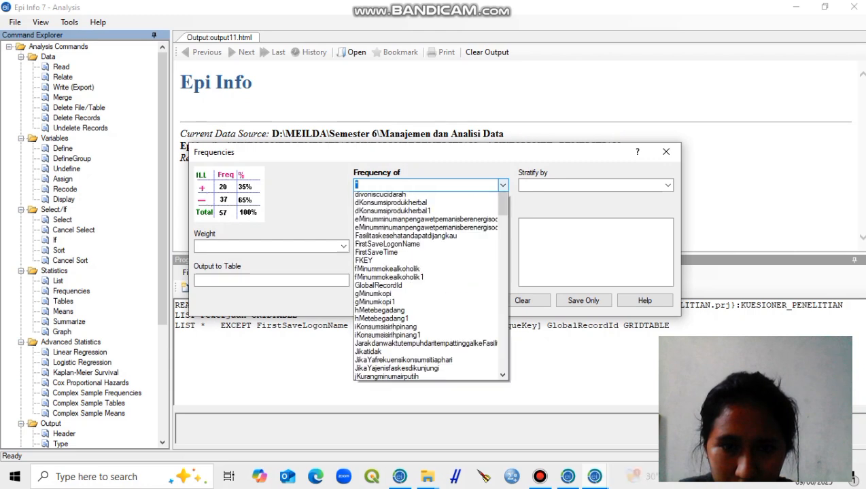
scroll(421, 263, down, 14)
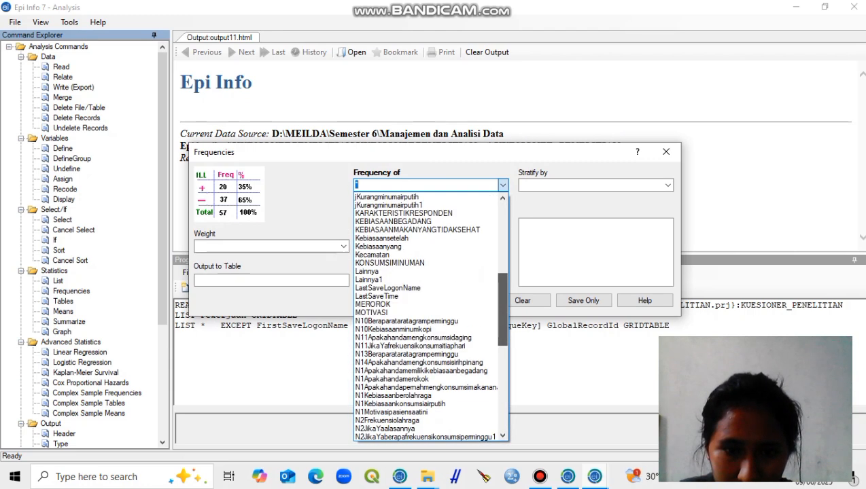
click(391, 271)
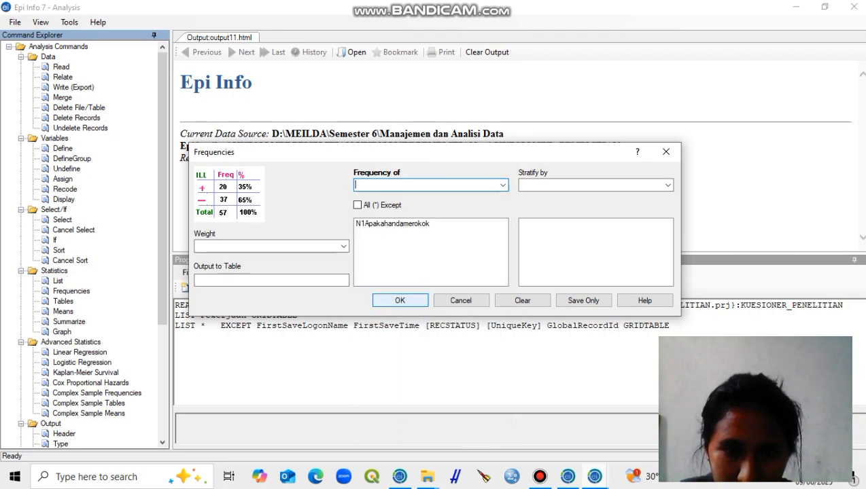
click(396, 299)
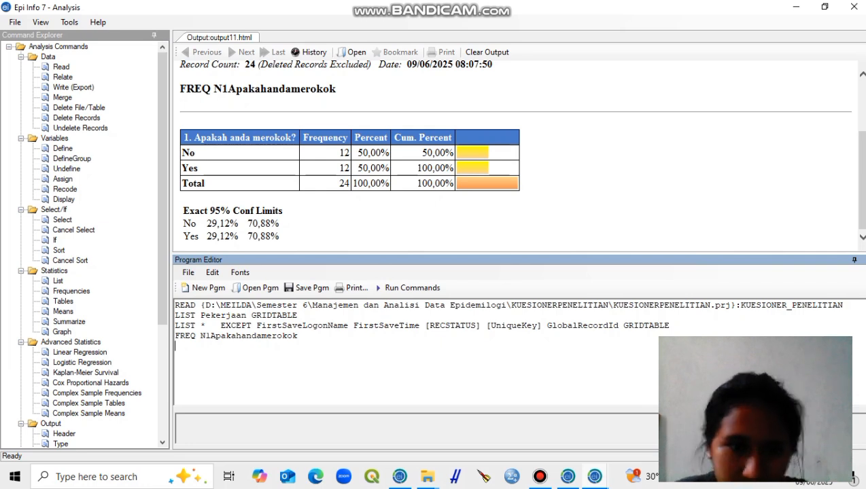
Step: Set up another frequency analysis with N1Apakahandamerokok as the variable
click(71, 291)
click(502, 184)
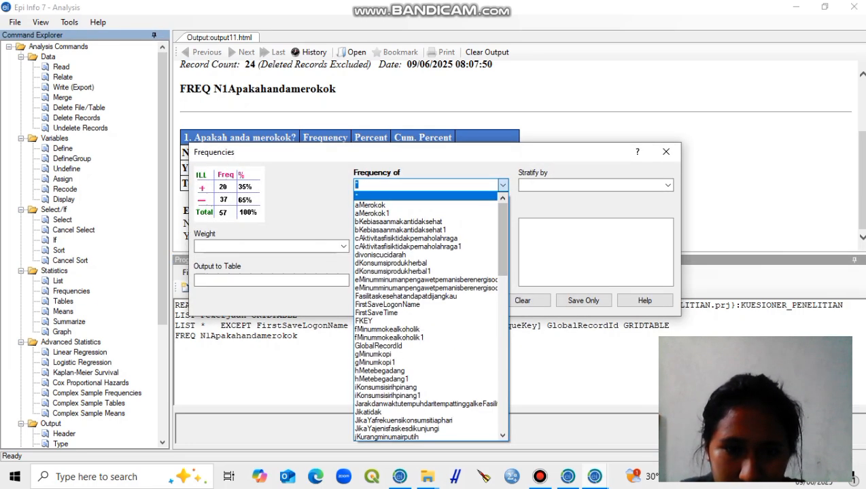
scroll(431, 317, down, 10)
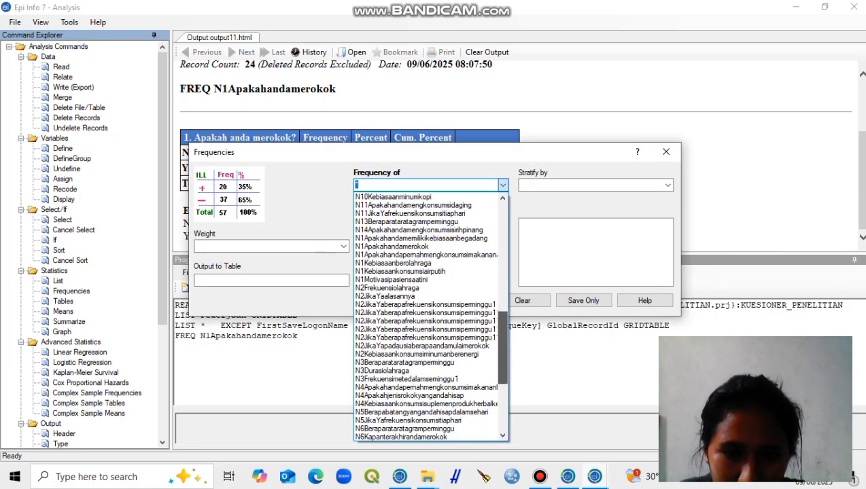
scroll(430, 317, down, 3)
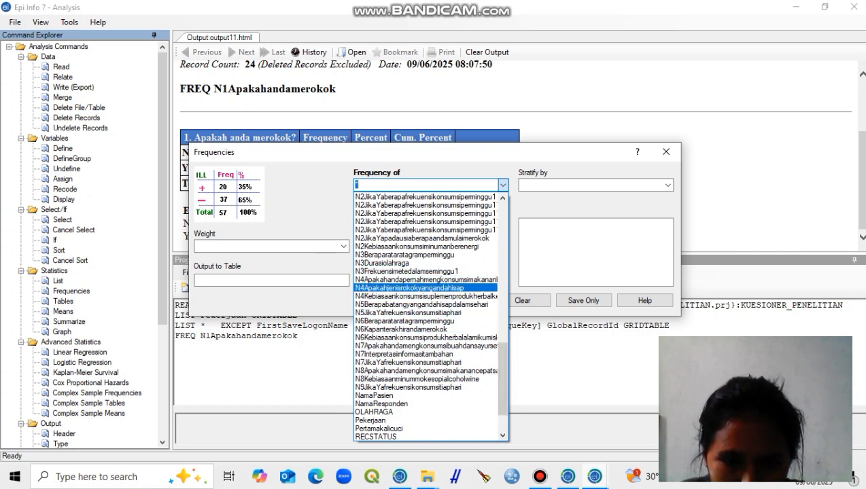
scroll(431, 317, up, 5)
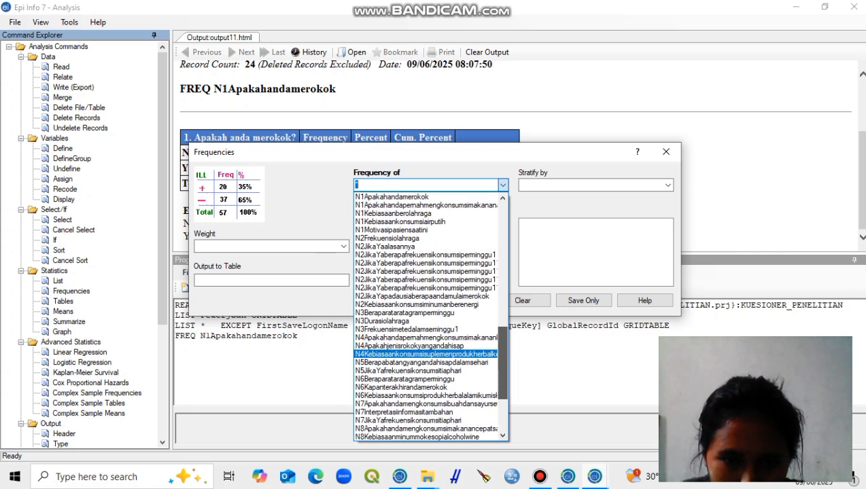
click(391, 270)
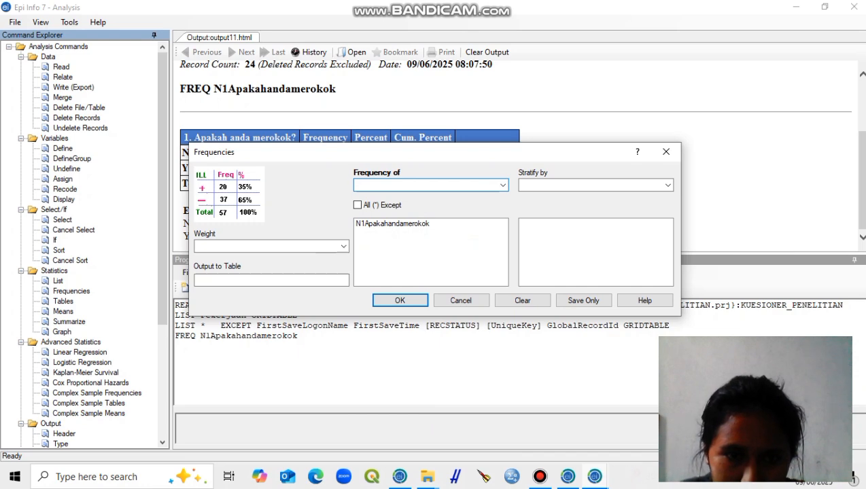
Step: Stratify the frequency analysis by Pekerjaan, run it and look through the resulting tables for each occupation
click(667, 185)
scroll(590, 313, down, 6)
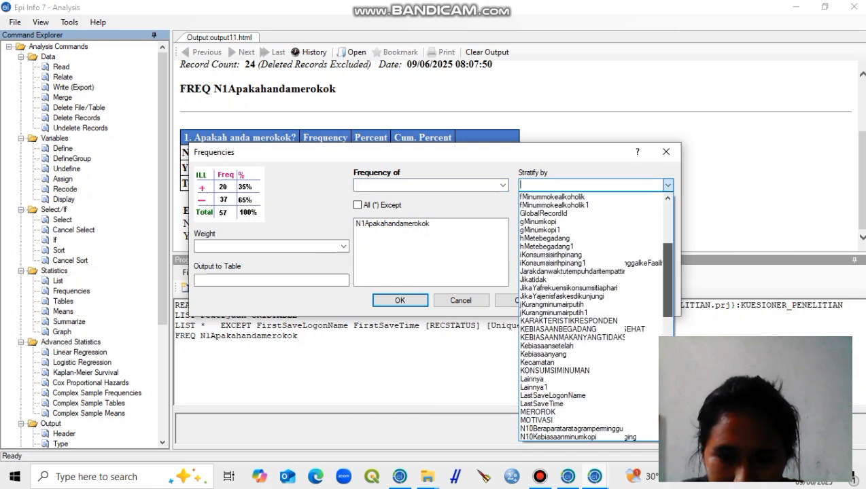
scroll(584, 408, down, 3)
click(584, 368)
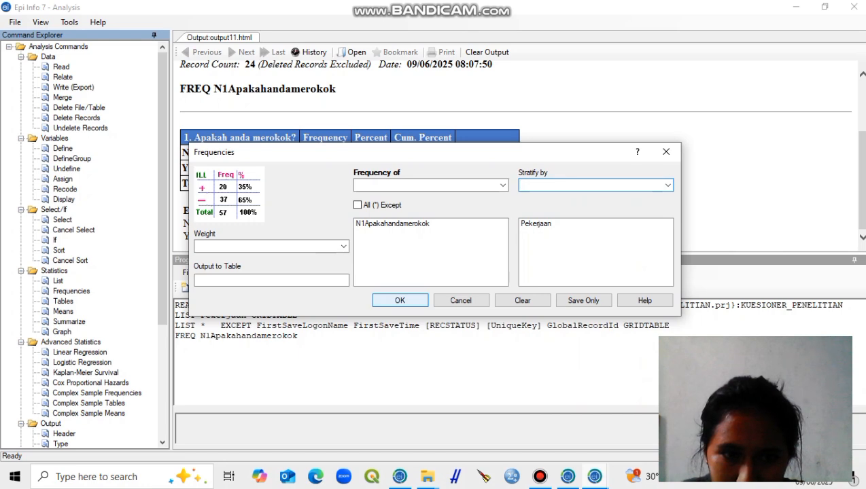
click(399, 301)
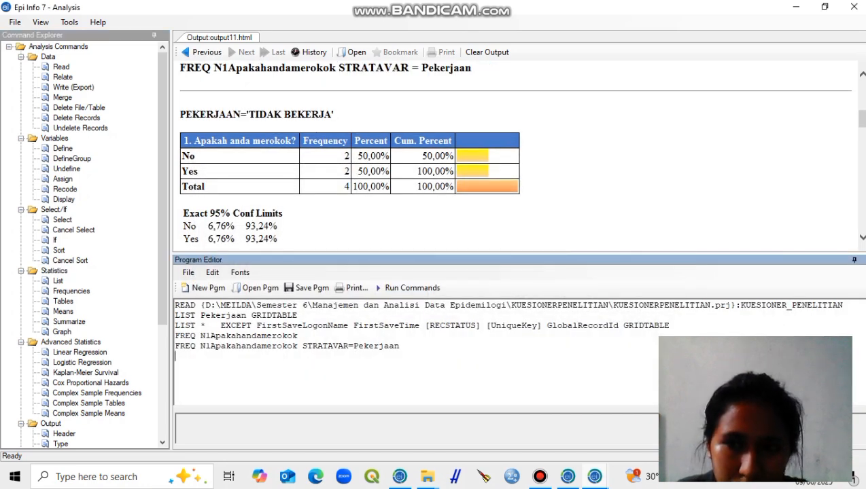
scroll(516, 155, down, 12)
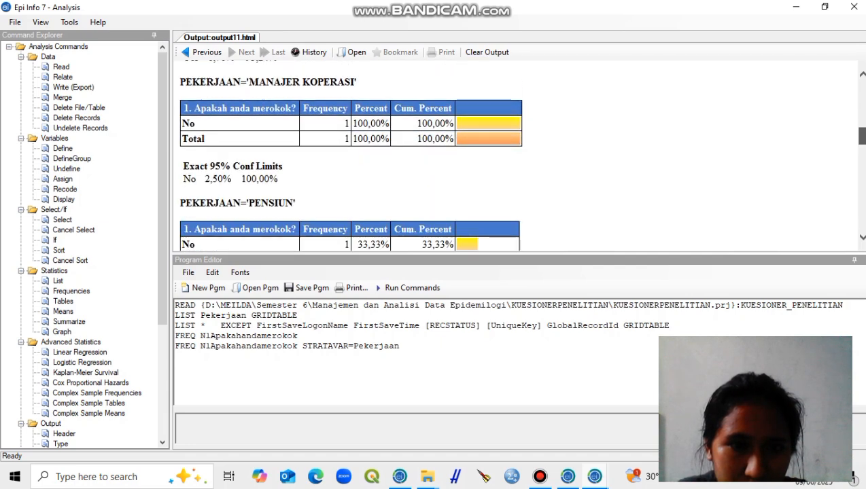
scroll(516, 155, down, 3)
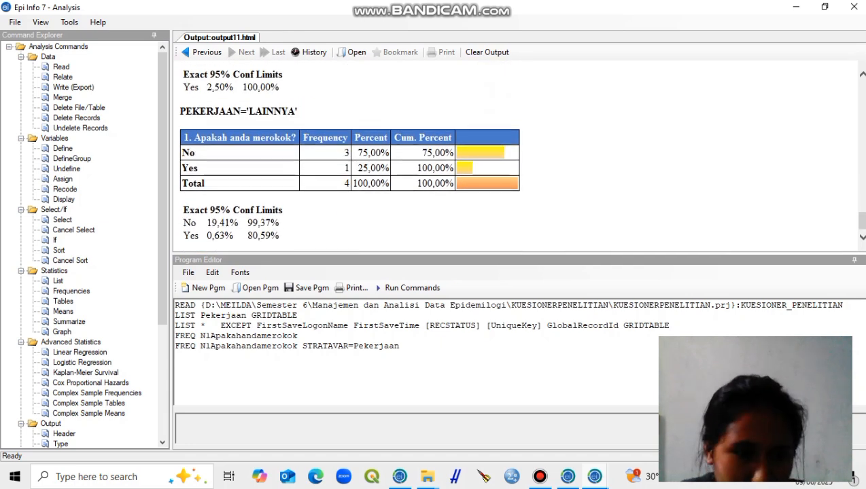
Step: Set up a Tables analysis with N1Apakahandamerokok as the exposure variable
mouse_move(162, 190)
mouse_down()
mouse_move(163, 300)
mouse_move(162, 189)
mouse_up()
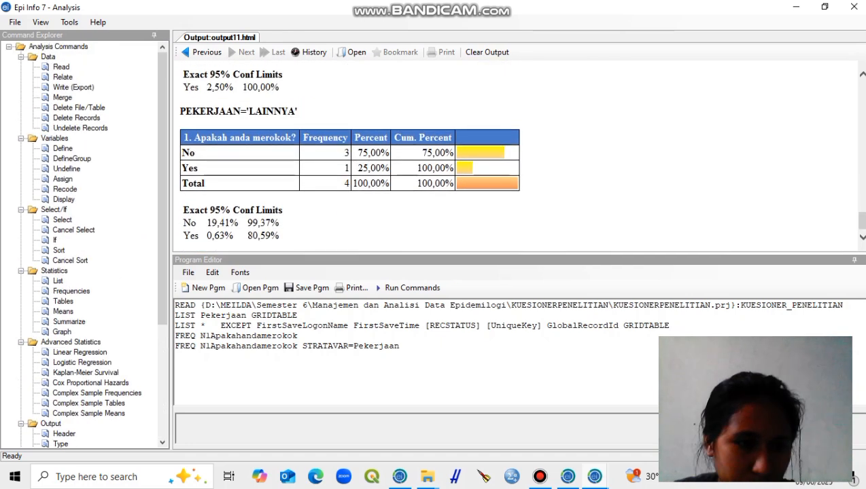
click(63, 301)
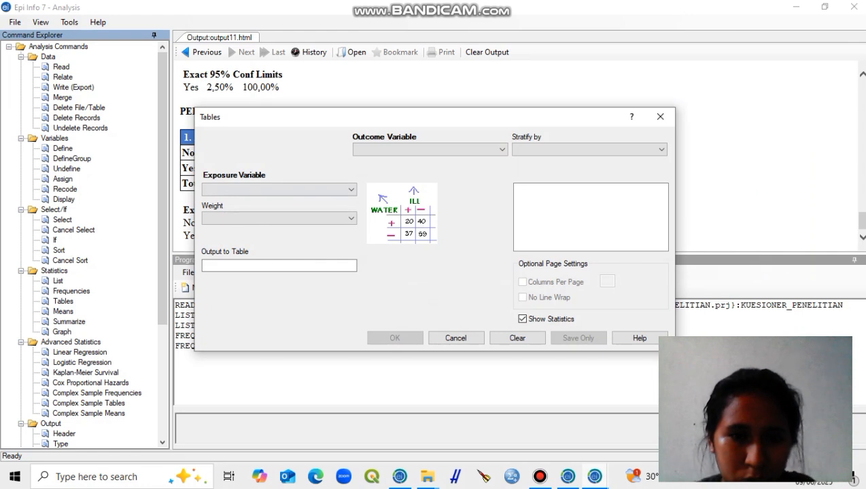
click(350, 189)
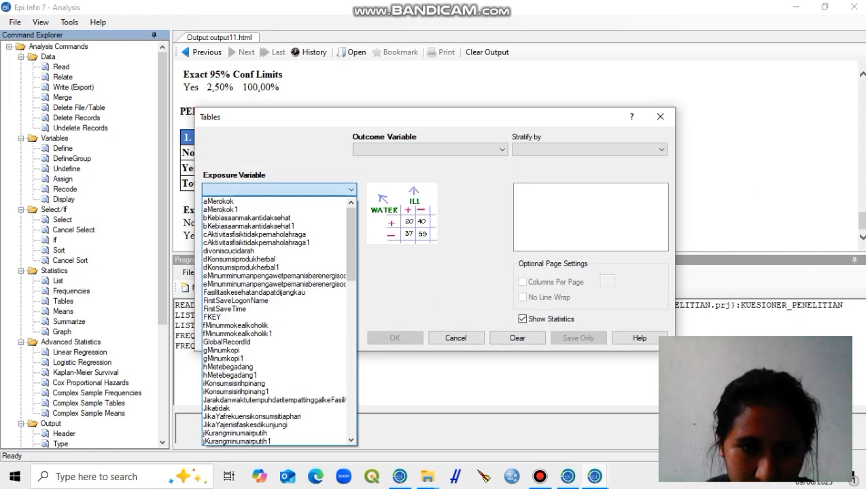
click(224, 201)
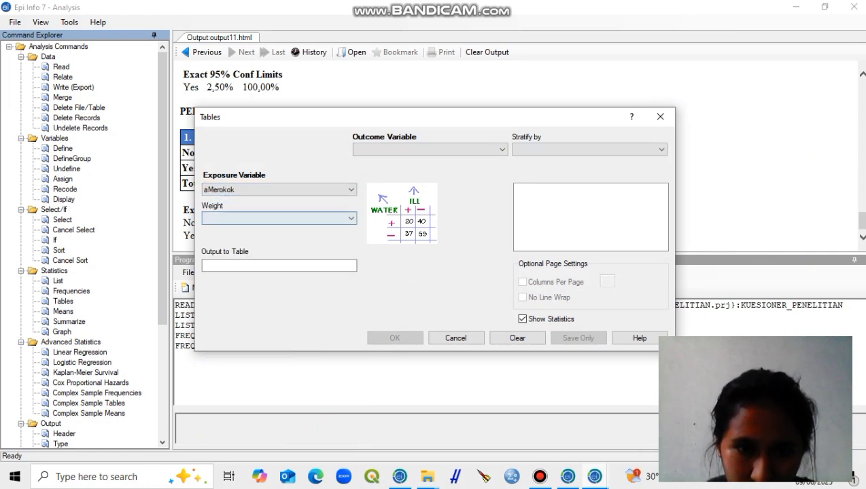
click(350, 190)
drag(350, 235, 350, 334)
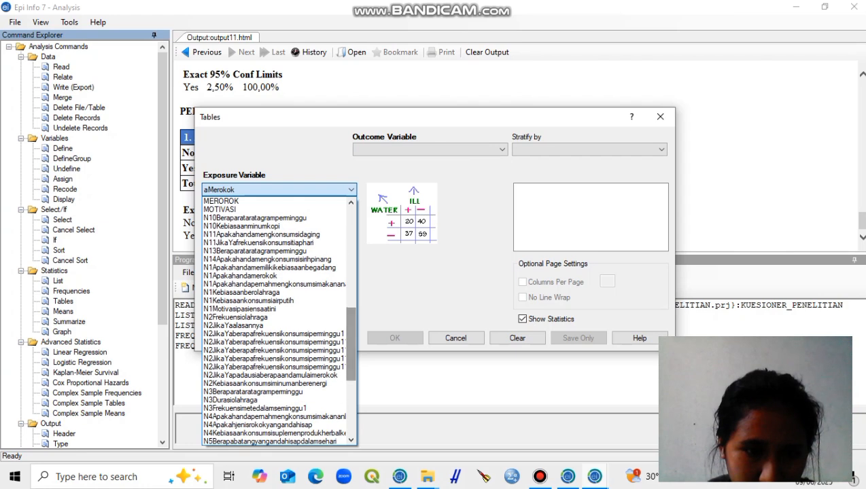
click(241, 275)
Step: Choose N1Kebiasaanberolahraga as the outcome variable, run the Tables analysis and review the cross-tabulation and its statistical tests
click(502, 149)
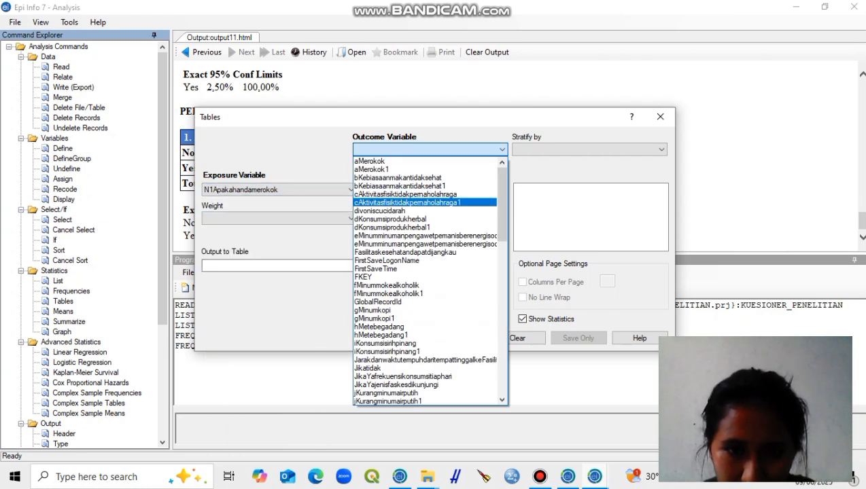
drag(501, 204, 501, 295)
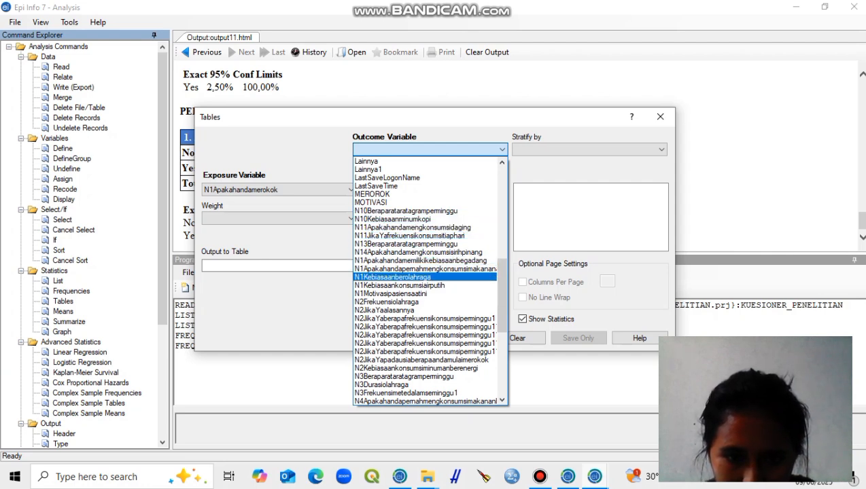
click(392, 277)
click(394, 337)
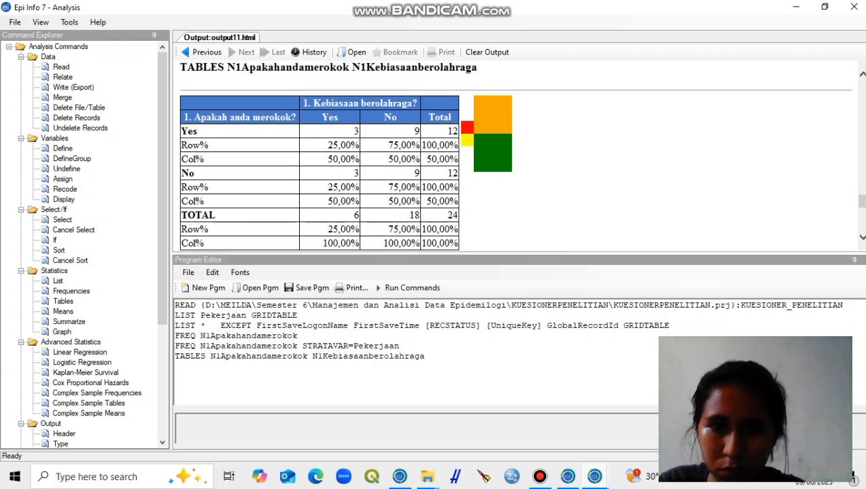
drag(862, 201, 861, 220)
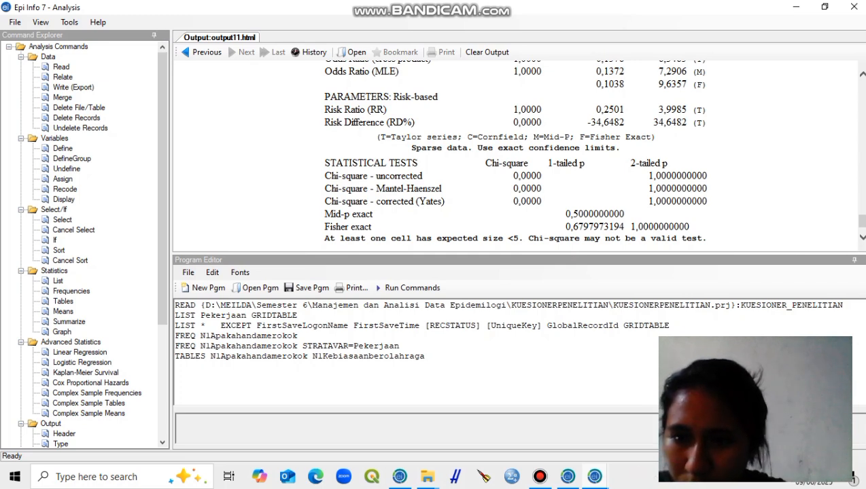
scroll(517, 149, up, 5)
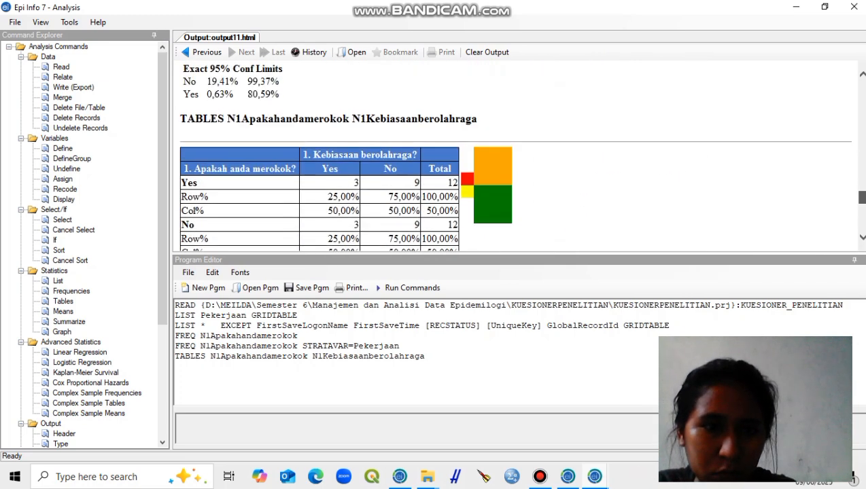
scroll(516, 149, down, 1)
scroll(516, 150, down, 1)
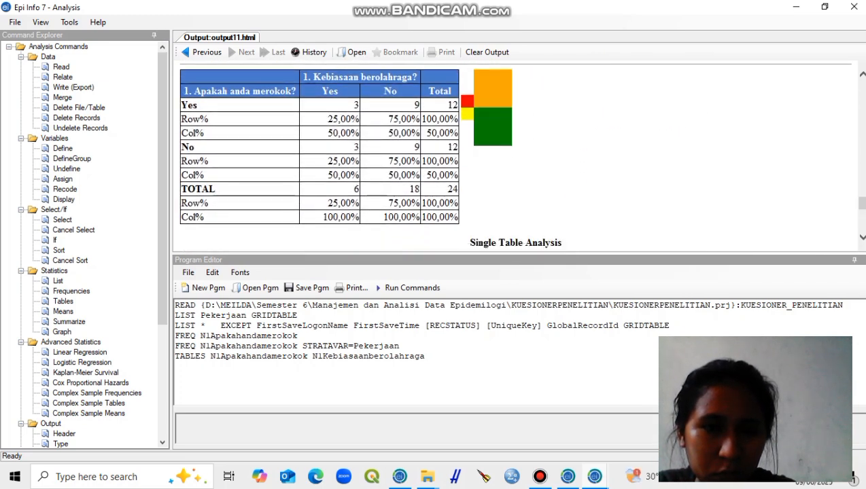